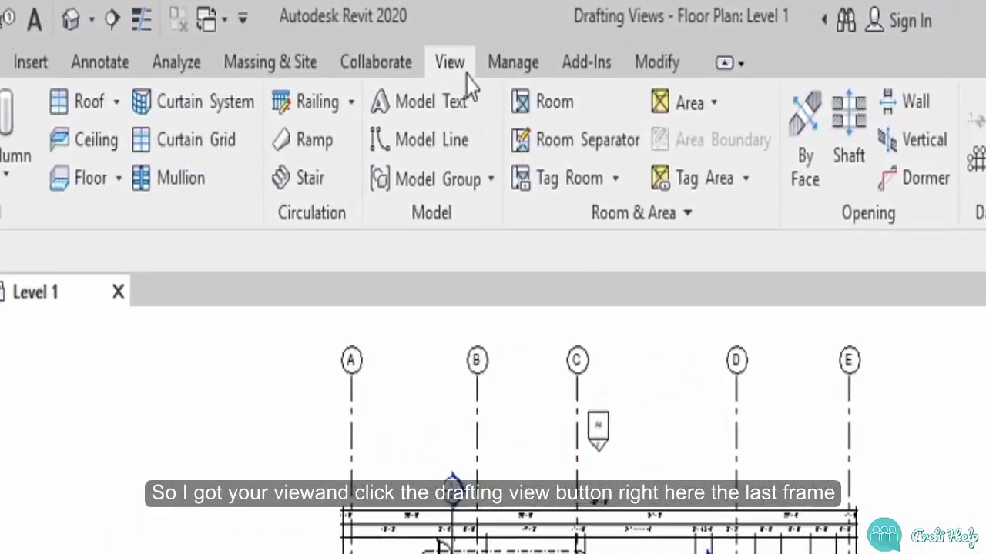
# - From the View tab, add a drafting view named 'Typ Details' at the 1 1/2" = 1'-0" scale
pyautogui.click(462, 69)
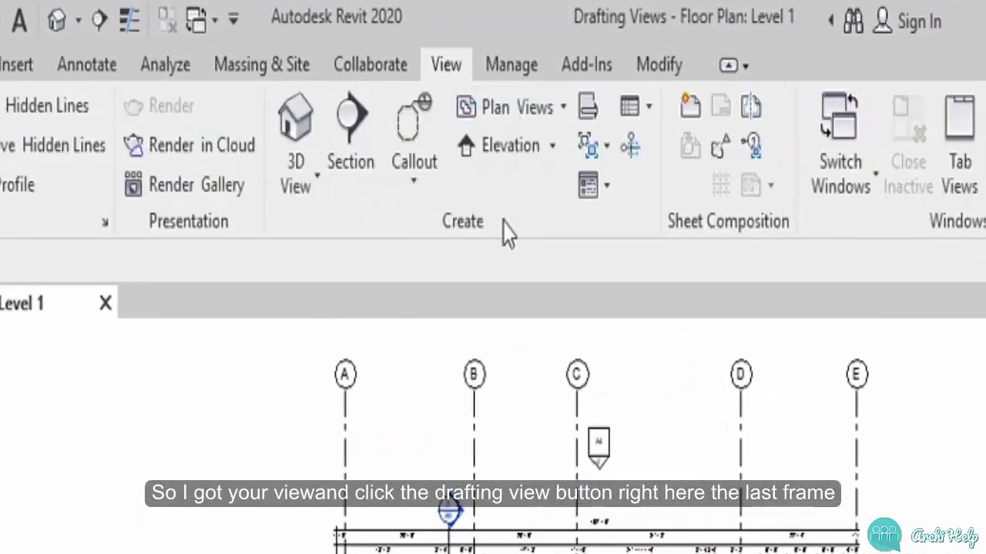
pyautogui.click(587, 110)
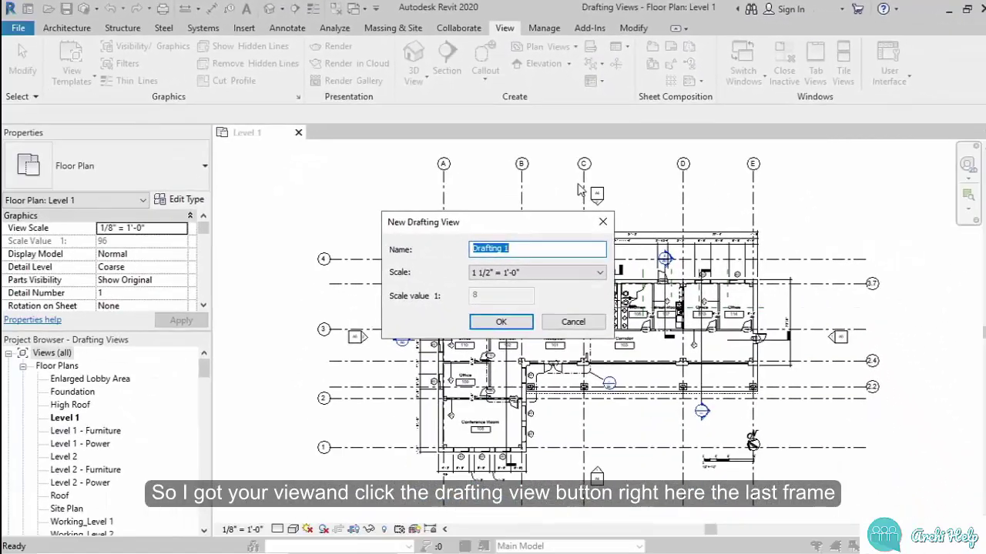
pyautogui.write('T')
pyautogui.write('yp Det')
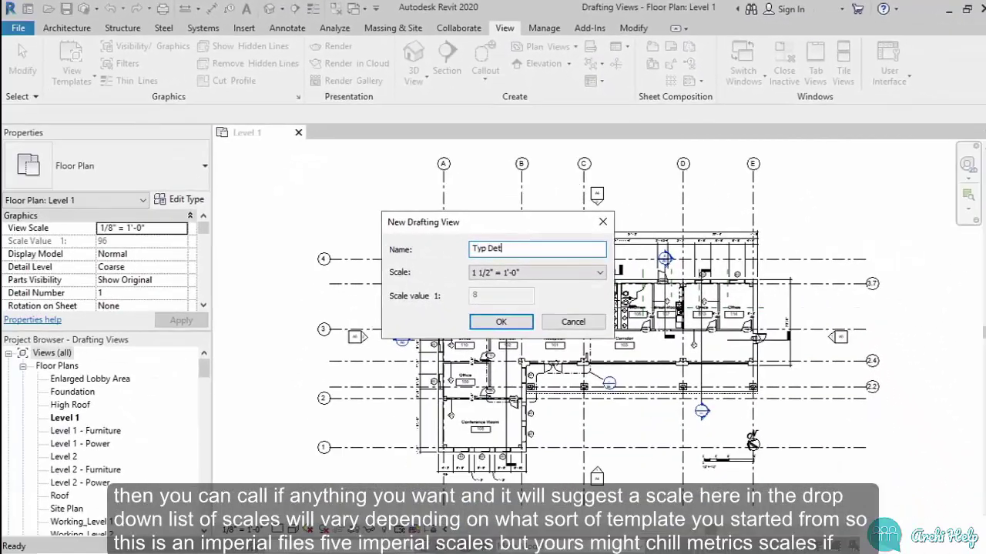
pyautogui.write('ails')
pyautogui.click(553, 280)
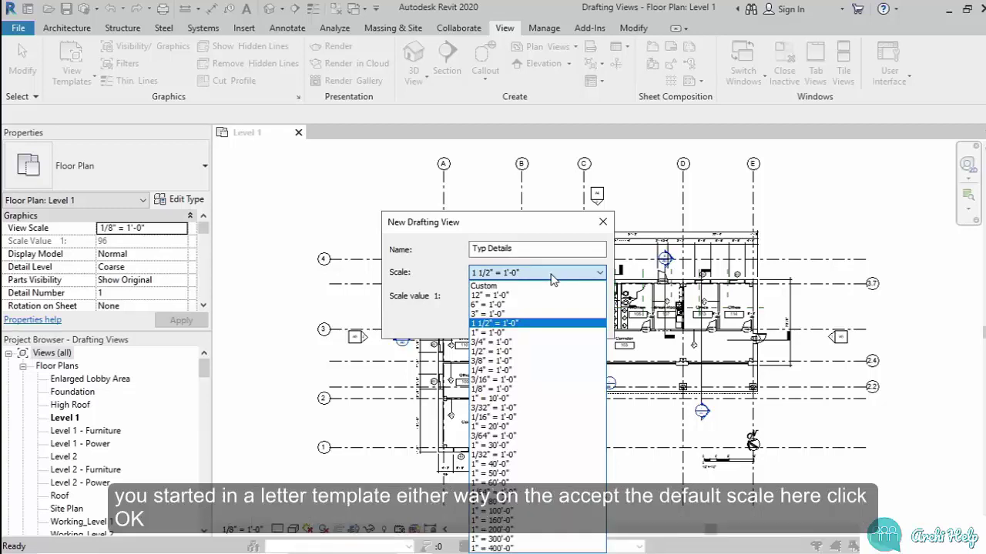
pyautogui.click(553, 278)
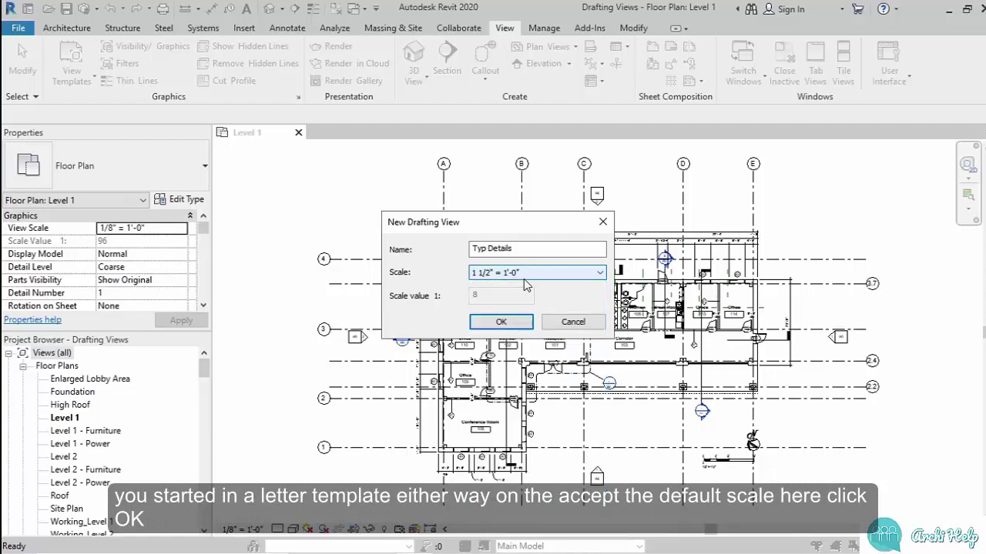
pyautogui.click(518, 320)
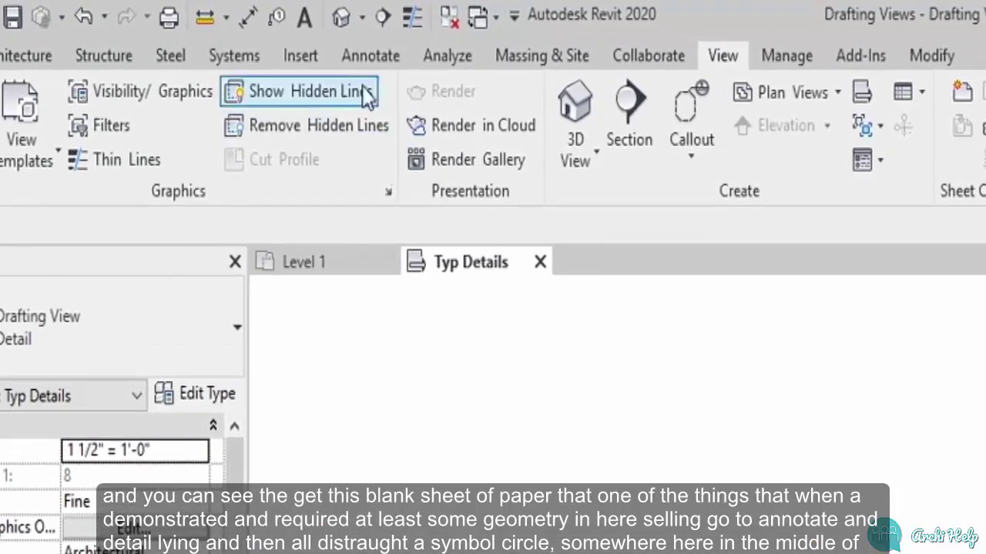
# - Draw a circle in Typ Details with the Detail Line tool in the Hidden Lines style
pyautogui.click(288, 29)
pyautogui.click(439, 93)
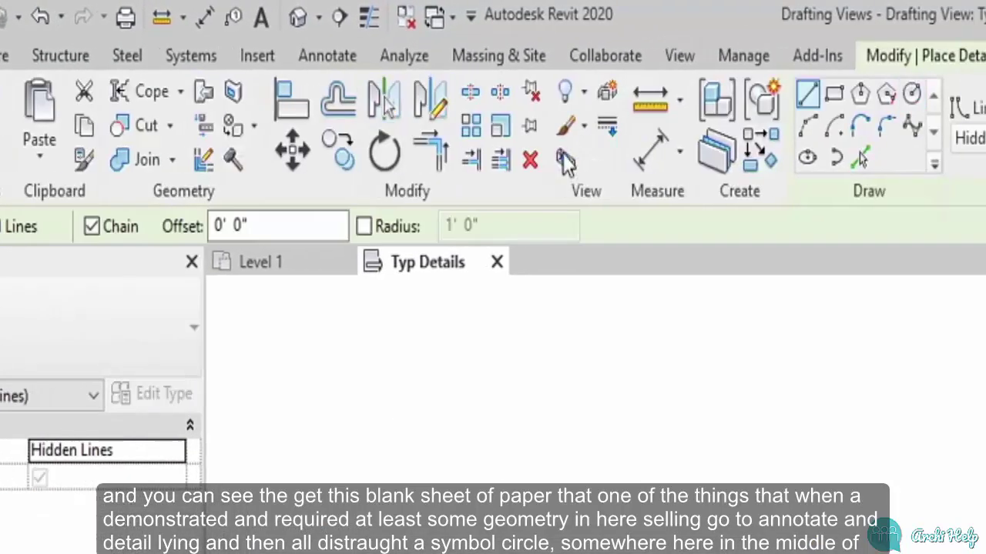
pyautogui.click(803, 92)
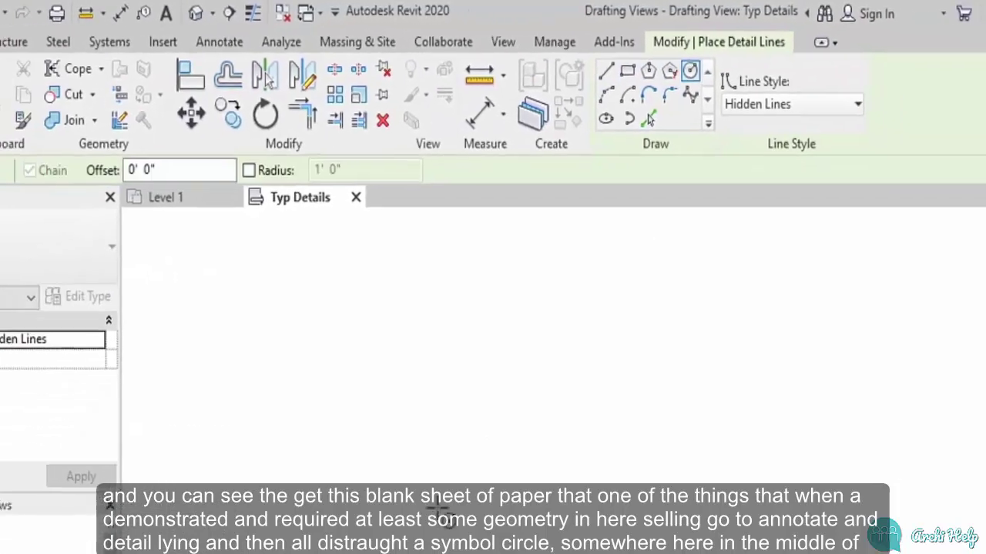
pyautogui.click(426, 425)
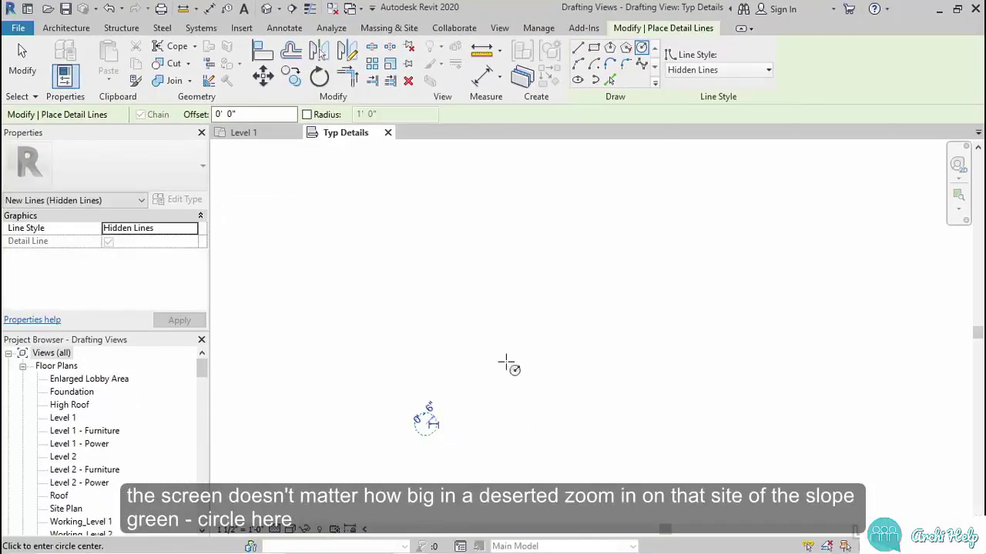
pyautogui.click(428, 420)
pyautogui.press('Escape')
pyautogui.press('Escape')
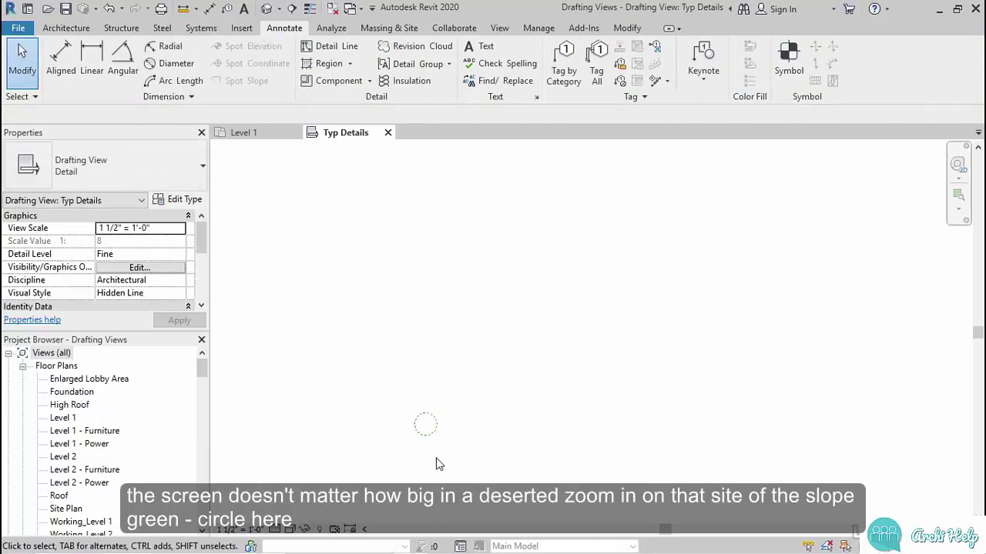
pyautogui.scroll(2, 414, 400)
pyautogui.scroll(2, 416, 393)
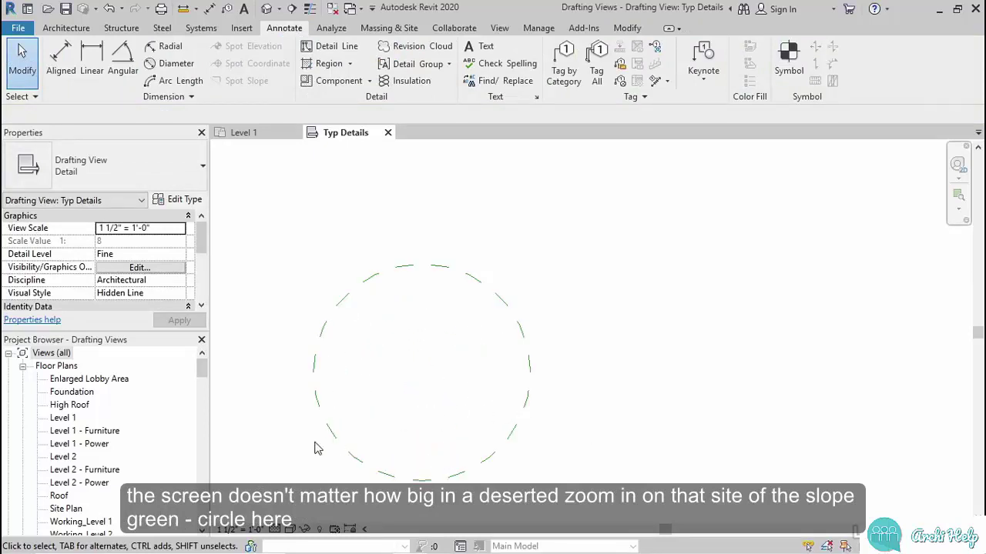
pyautogui.moveTo(202, 372); pyautogui.dragTo(202, 392)
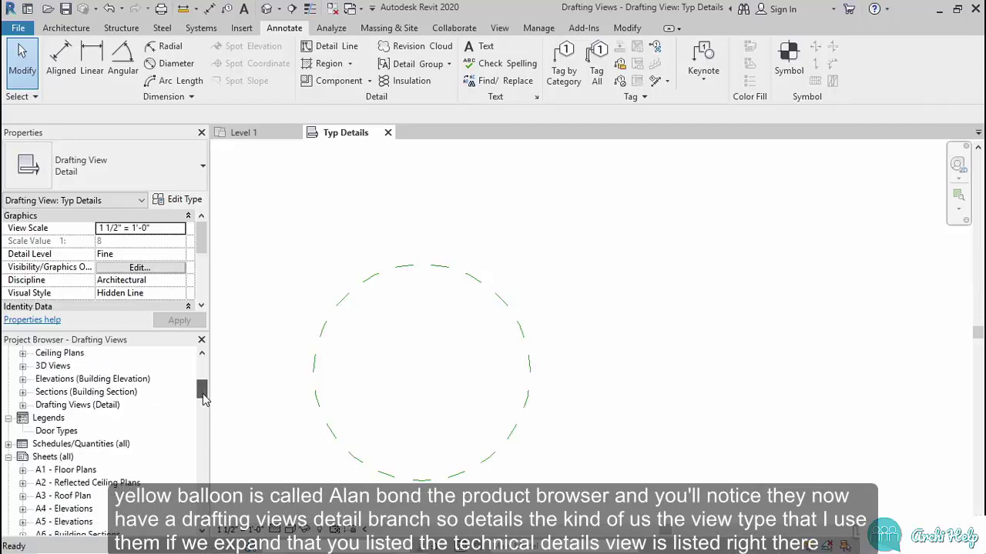
# - Expand Drafting Views (Detail) to reveal Typ Details, then select the Door Types legend under Legends
pyautogui.click(77, 395)
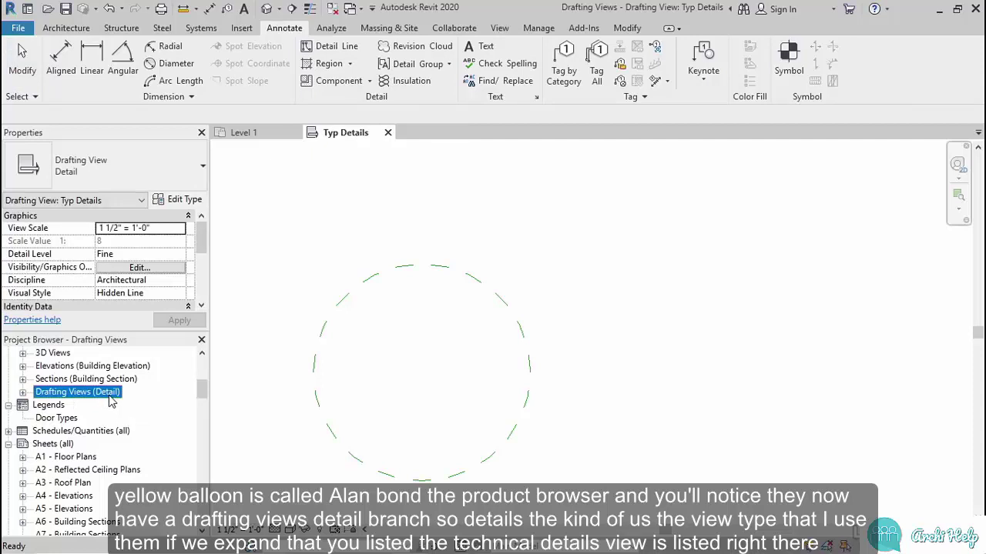
pyautogui.click(22, 393)
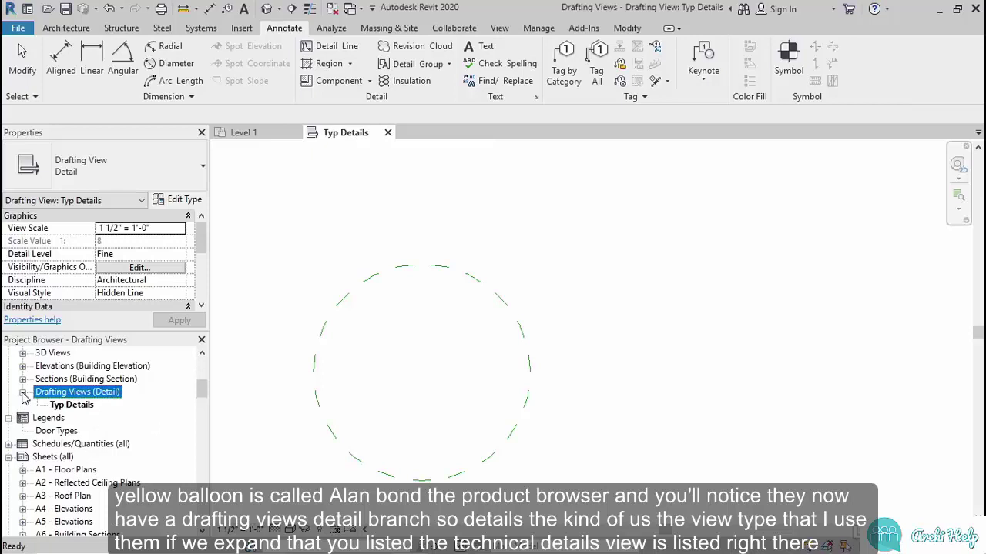
pyautogui.click(82, 411)
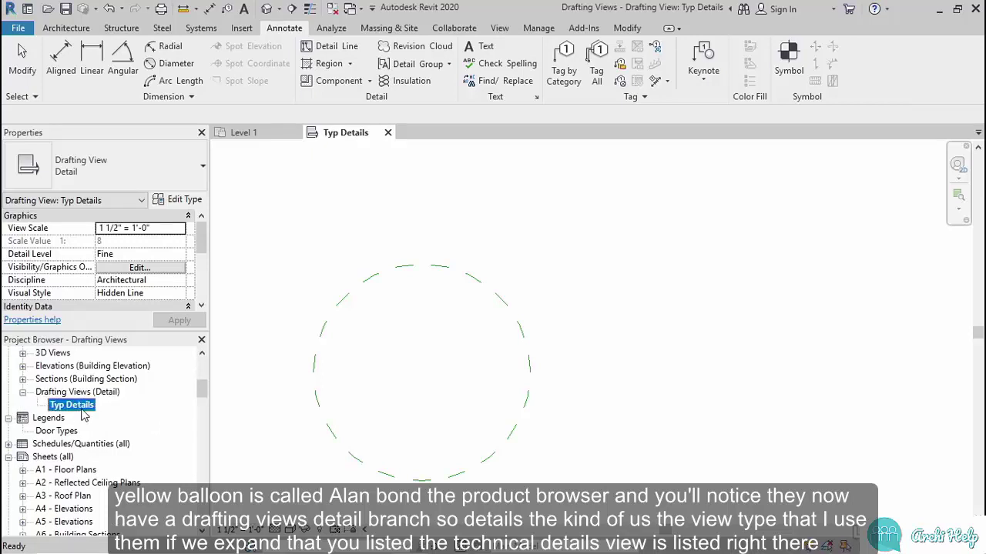
pyautogui.click(68, 419)
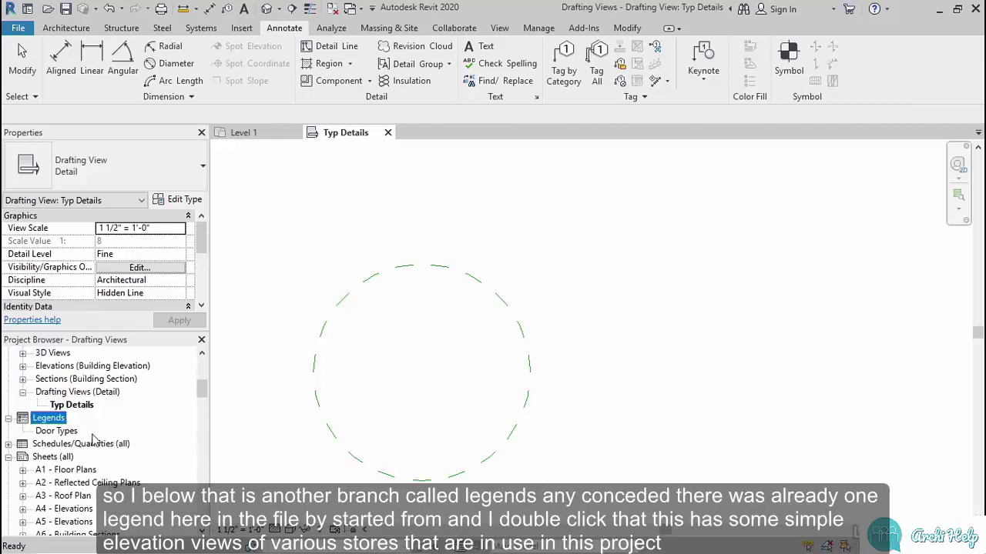
pyautogui.click(64, 433)
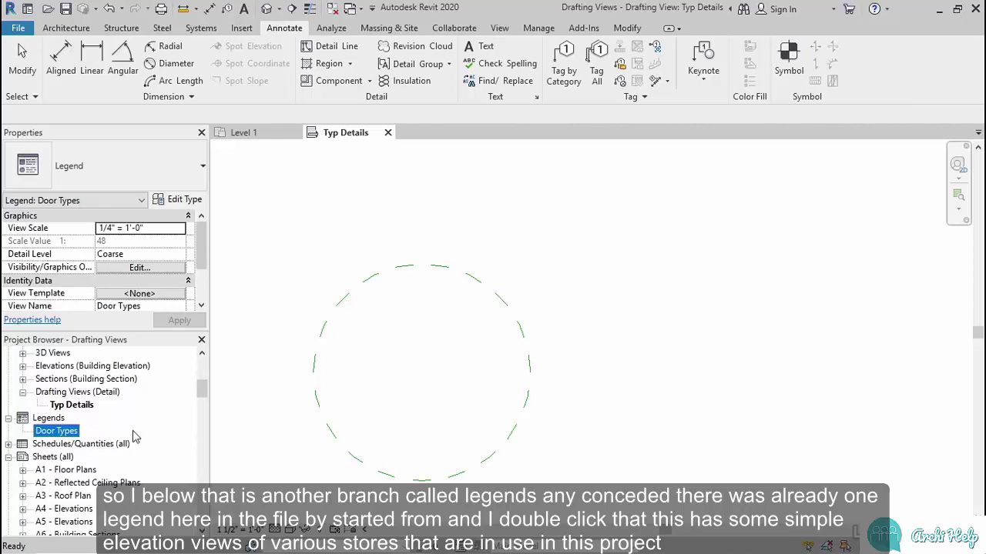
# - Open the Door Types legend view, compare it with Typ Details, and end on Typ Details
pyautogui.doubleClick(51, 432)
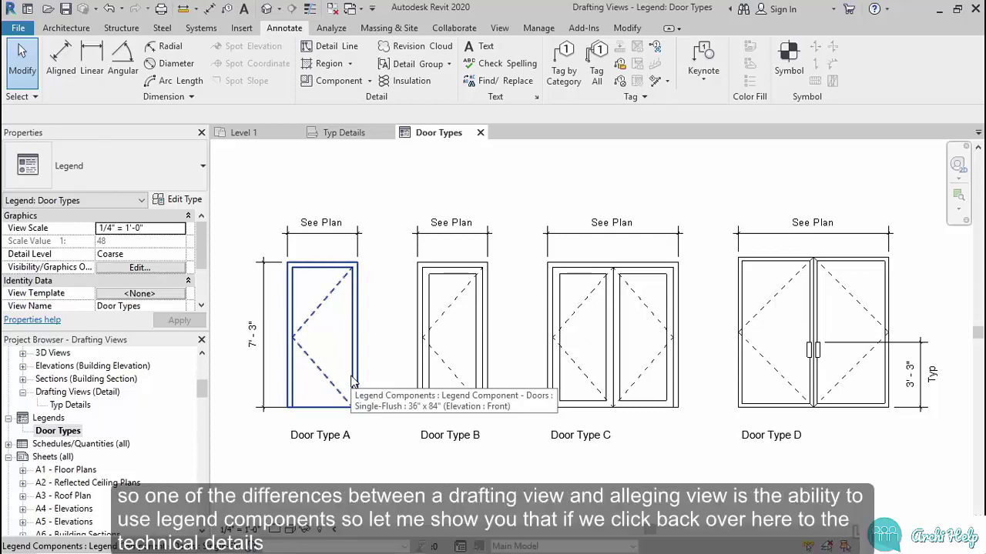
pyautogui.click(344, 137)
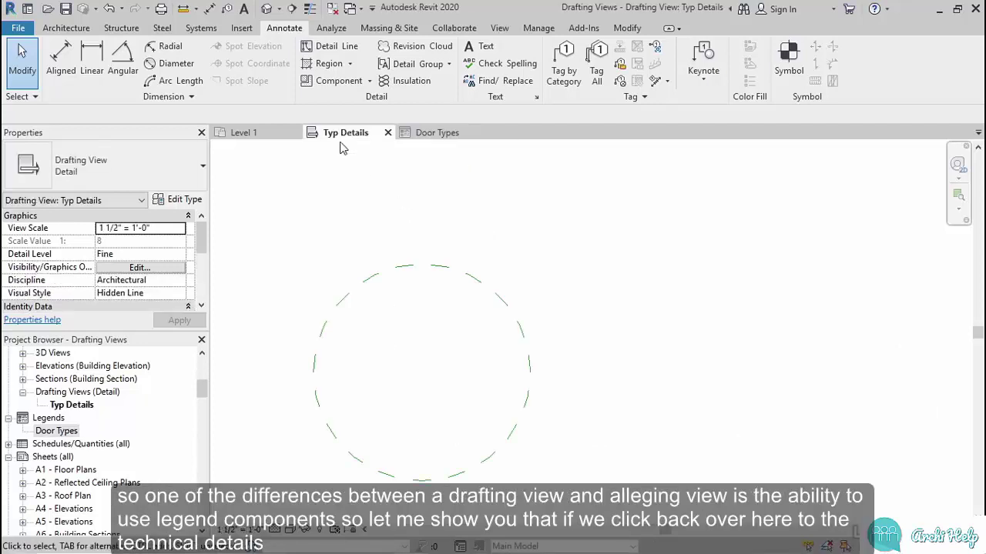
pyautogui.click(432, 140)
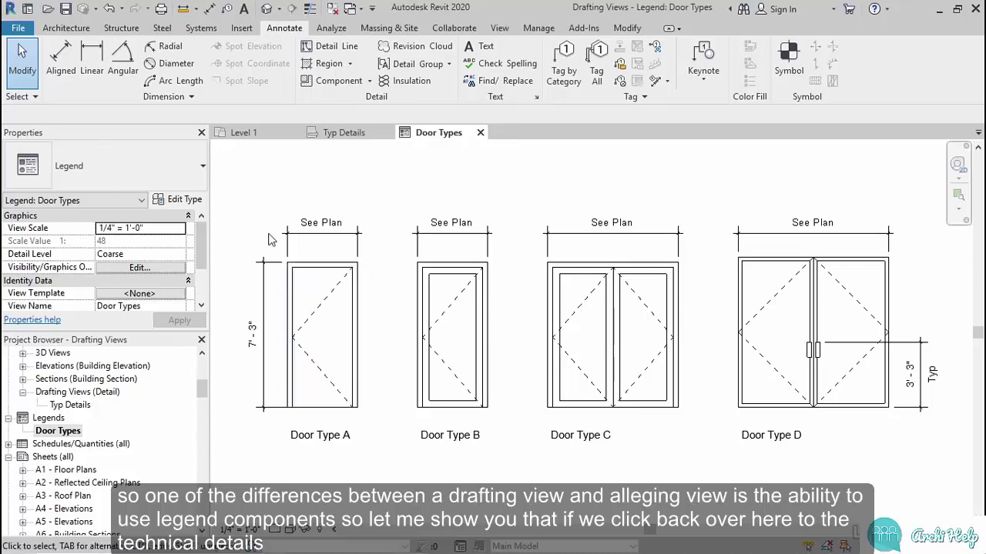
pyautogui.click(345, 133)
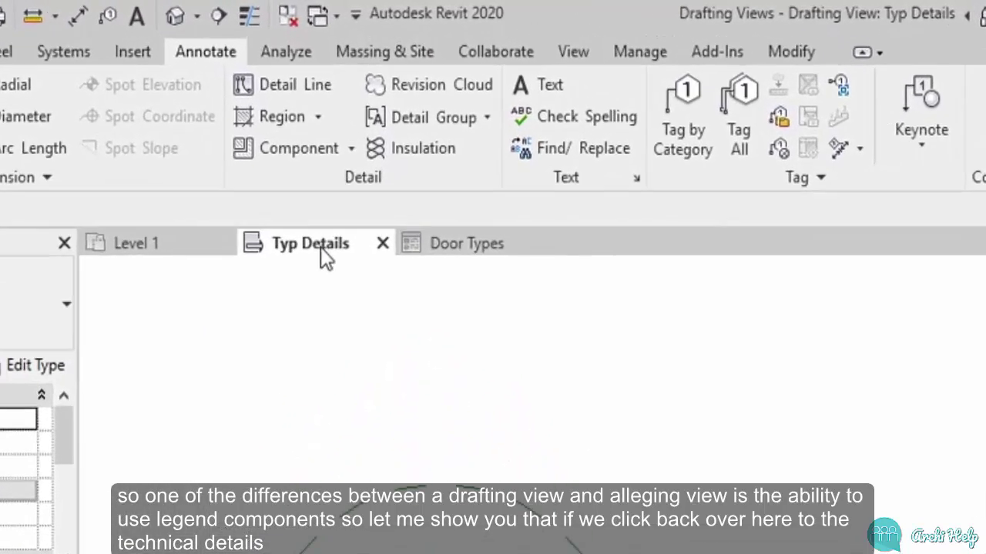
# - Check the Component options in Typ Details and in the Door Types legend without placing anything
pyautogui.click(351, 148)
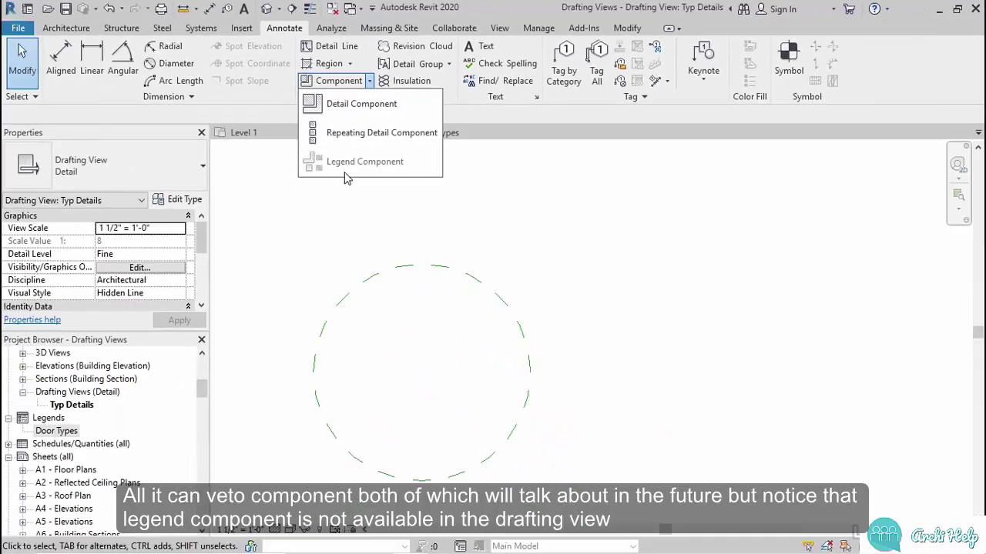
pyautogui.click(526, 126)
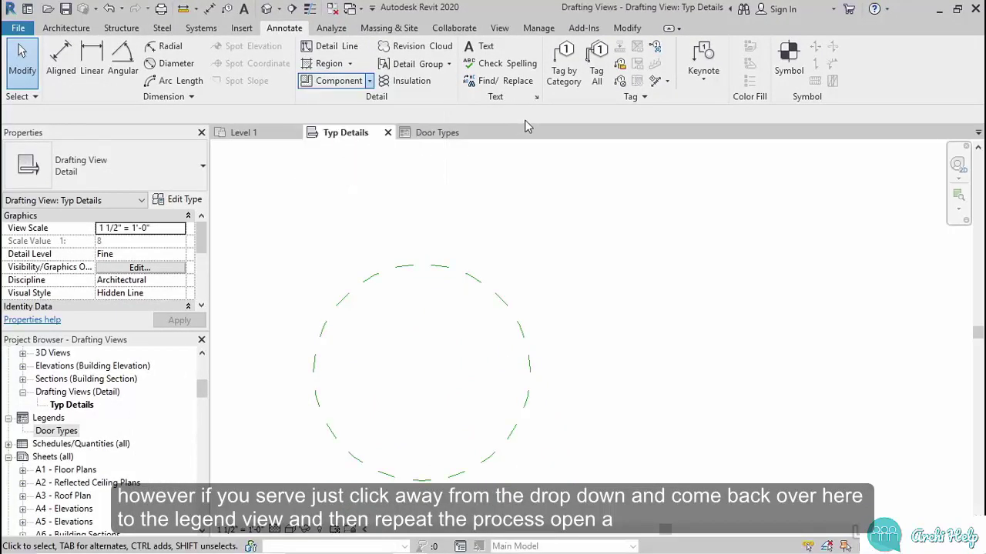
pyautogui.click(442, 134)
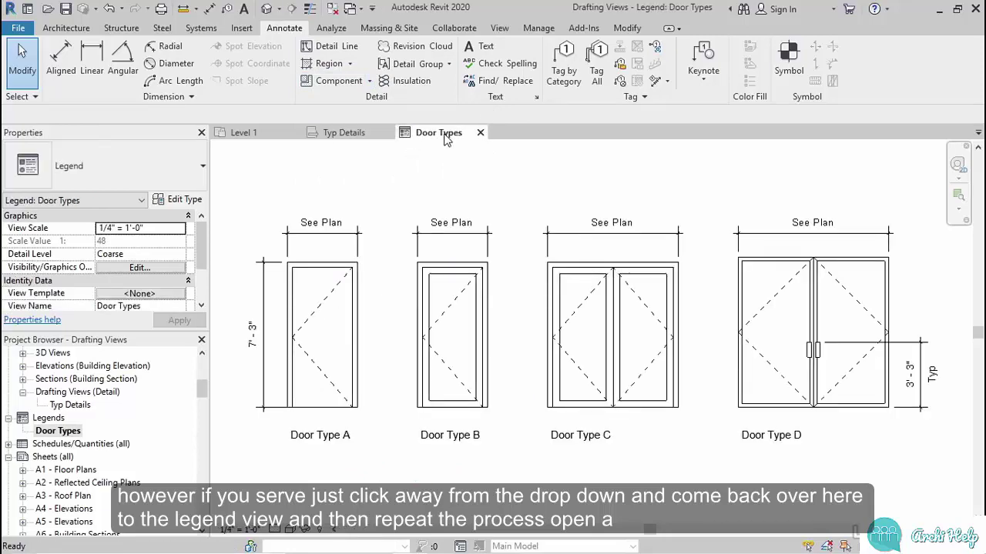
pyautogui.click(369, 81)
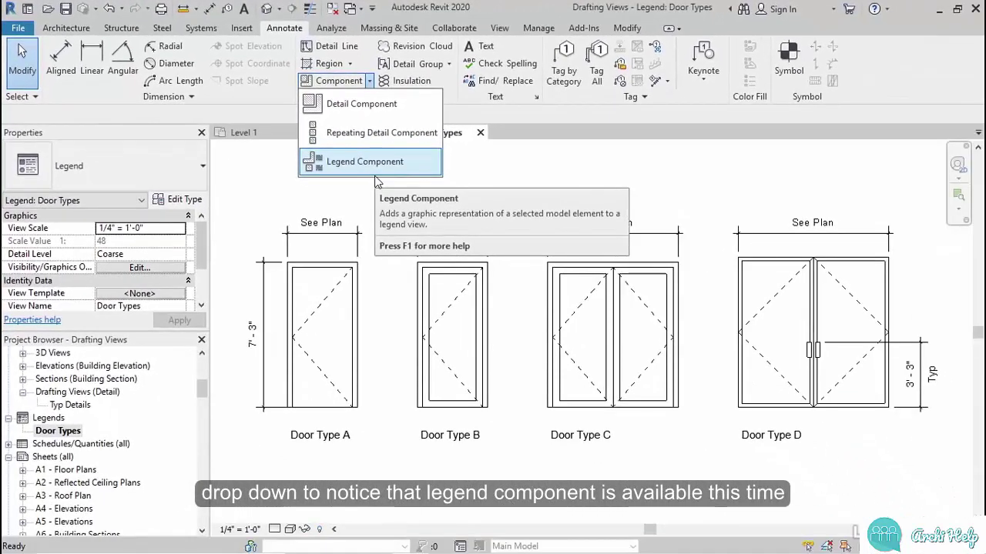
pyautogui.click(542, 177)
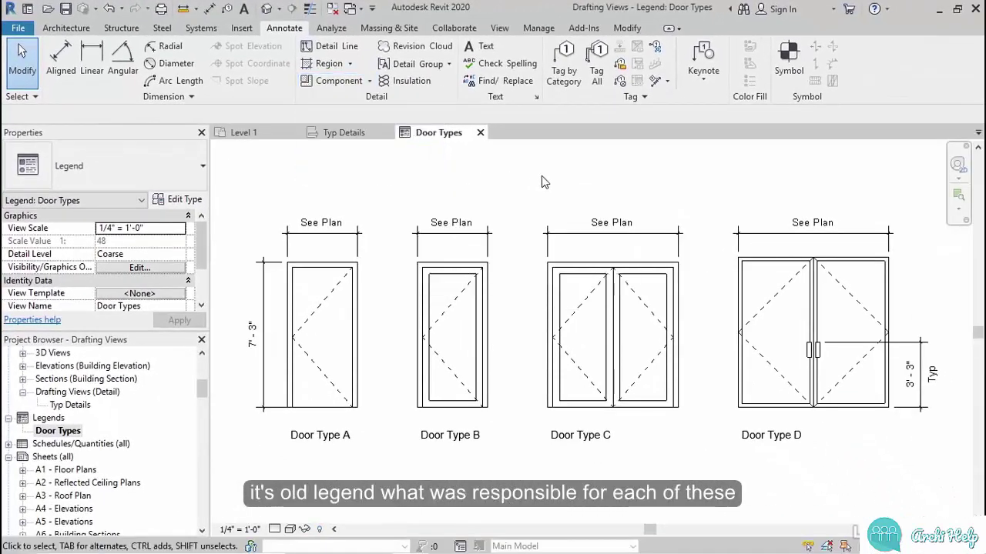
# - Select Door Types A, B and C to inspect their legend component families, then clear the selection
pyautogui.click(339, 332)
pyautogui.click(423, 328)
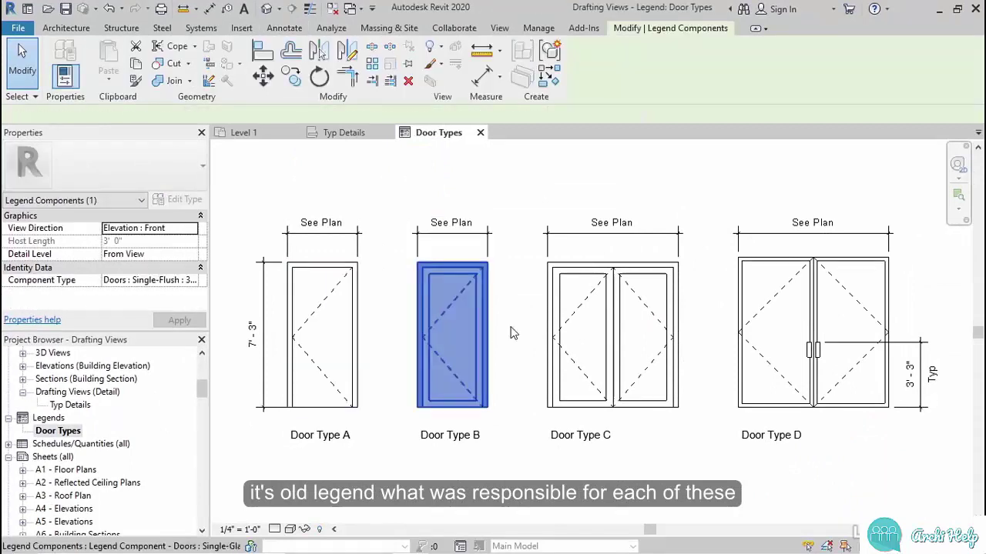
pyautogui.click(574, 333)
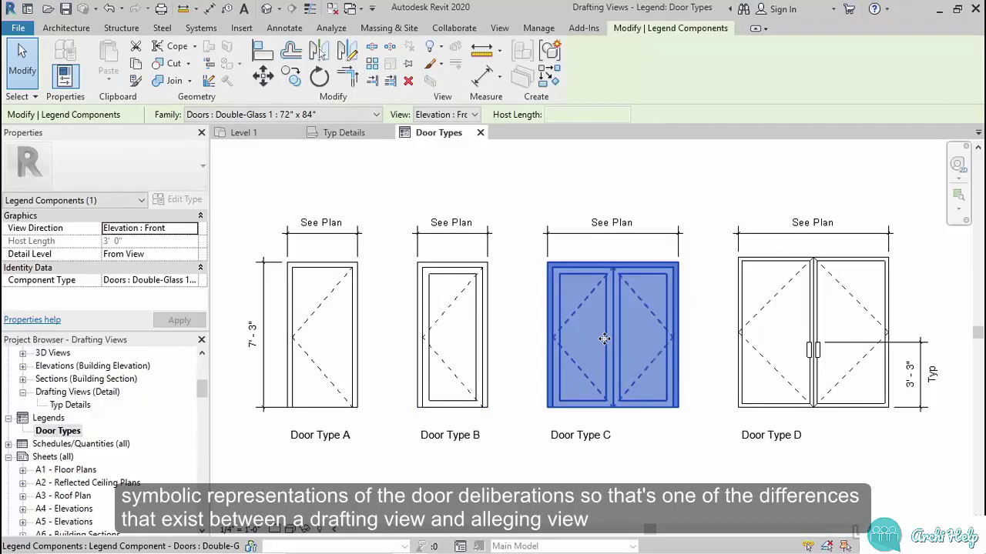
pyautogui.click(391, 189)
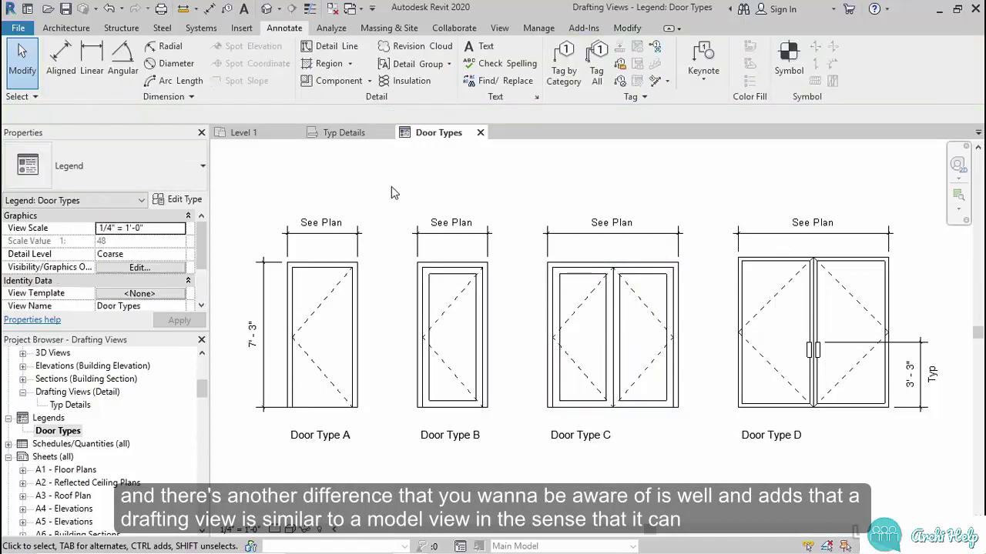
# - Open sheet A1 - Floor Plans and place the Typ Details view below the schedules
pyautogui.click(344, 133)
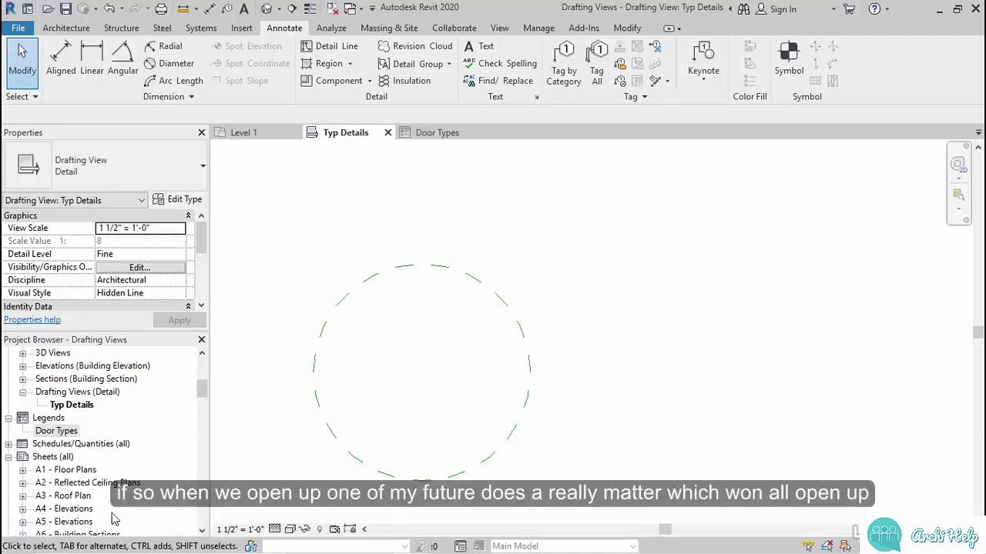
pyautogui.doubleClick(63, 471)
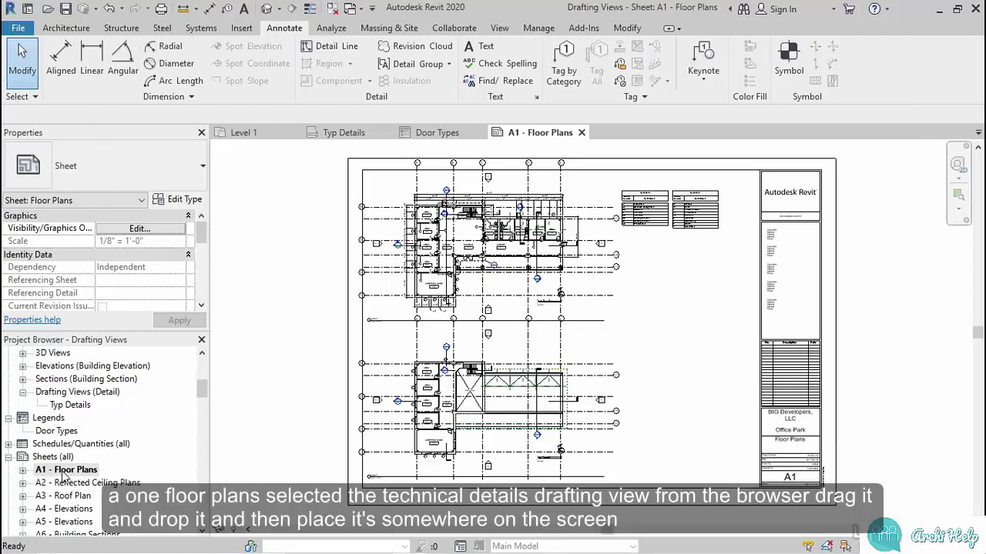
pyautogui.moveTo(71, 406); pyautogui.dragTo(117, 429)
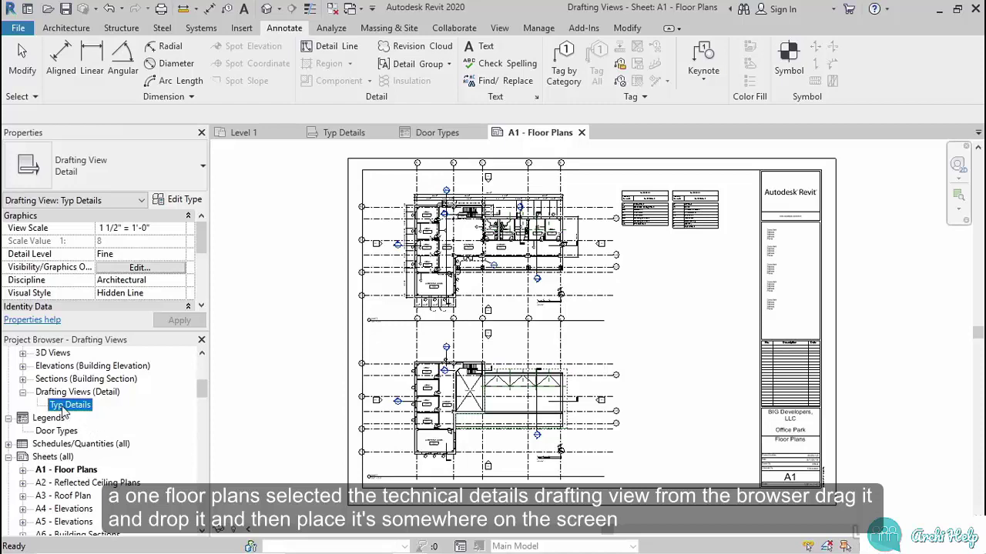
pyautogui.moveTo(67, 409); pyautogui.dragTo(274, 416)
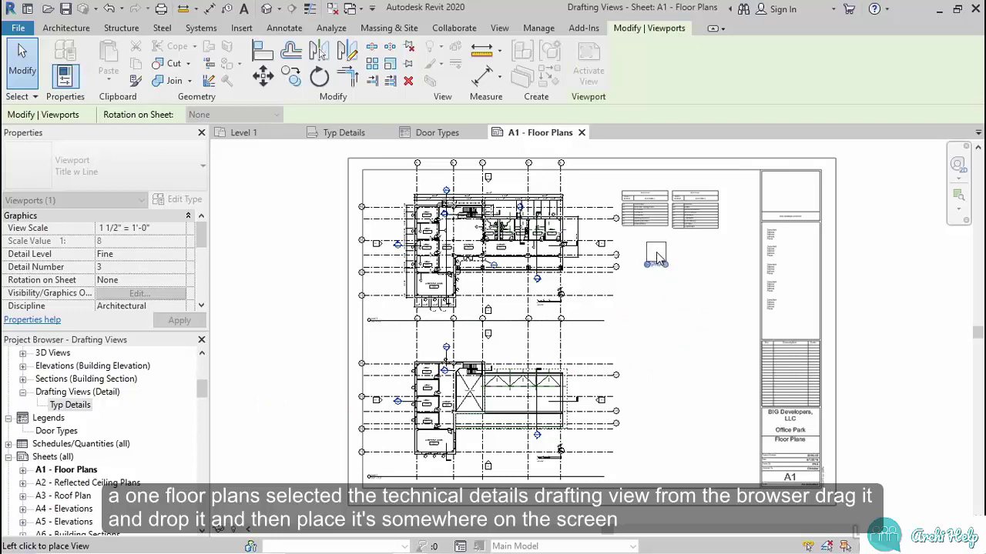
pyautogui.click(655, 254)
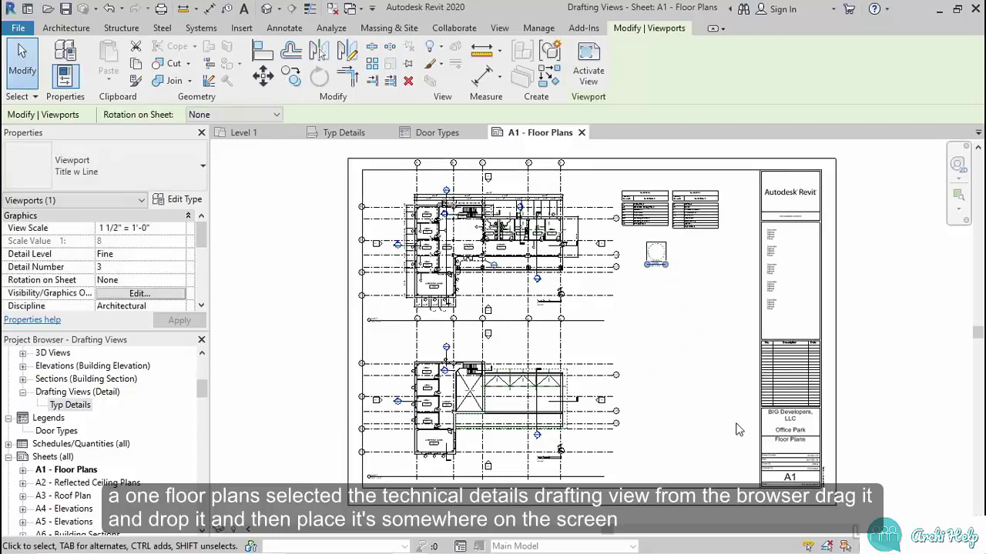
# - Place the Door Types legend on A1 below the circle detail, then open sheet A2 - Reflected Ceiling Plans
pyautogui.click(62, 432)
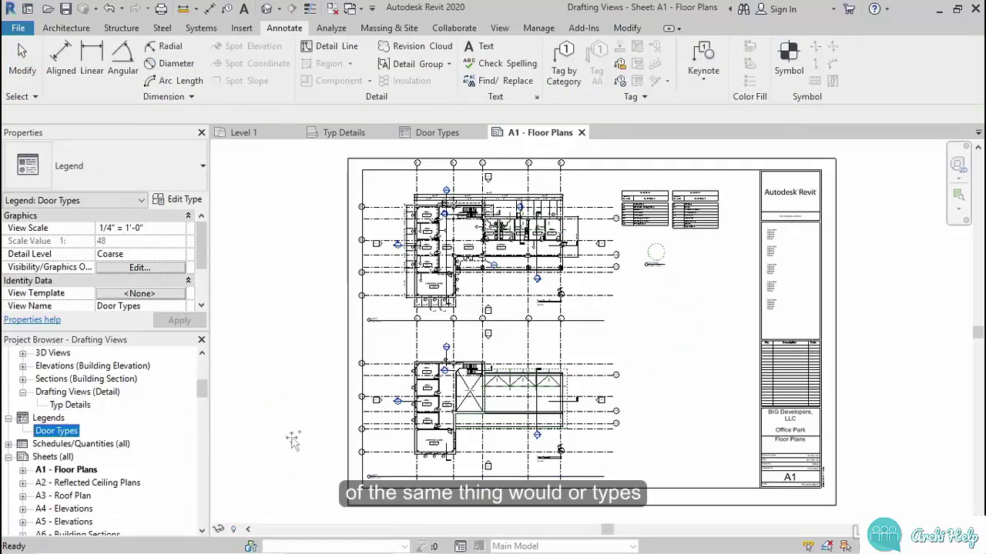
pyautogui.moveTo(115, 447); pyautogui.dragTo(695, 320)
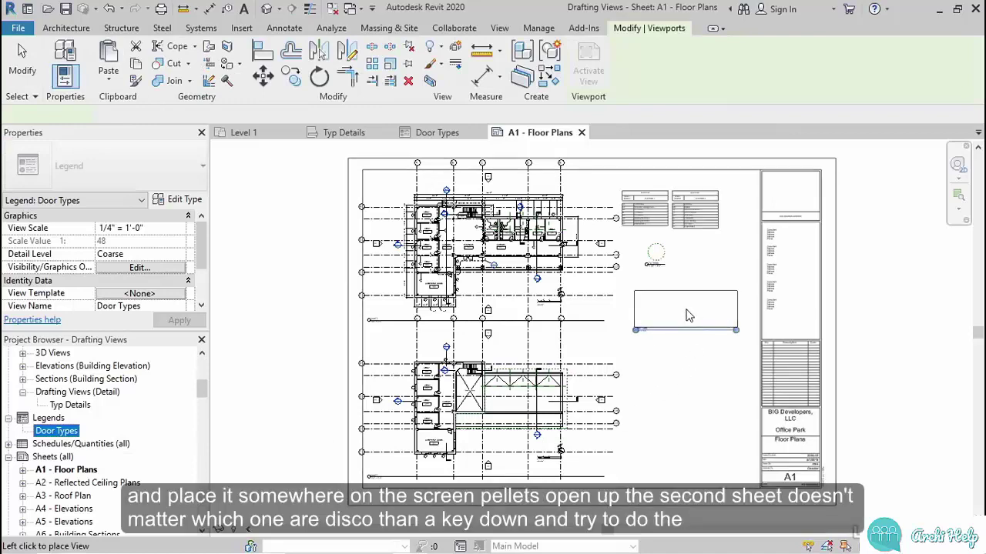
pyautogui.click(686, 293)
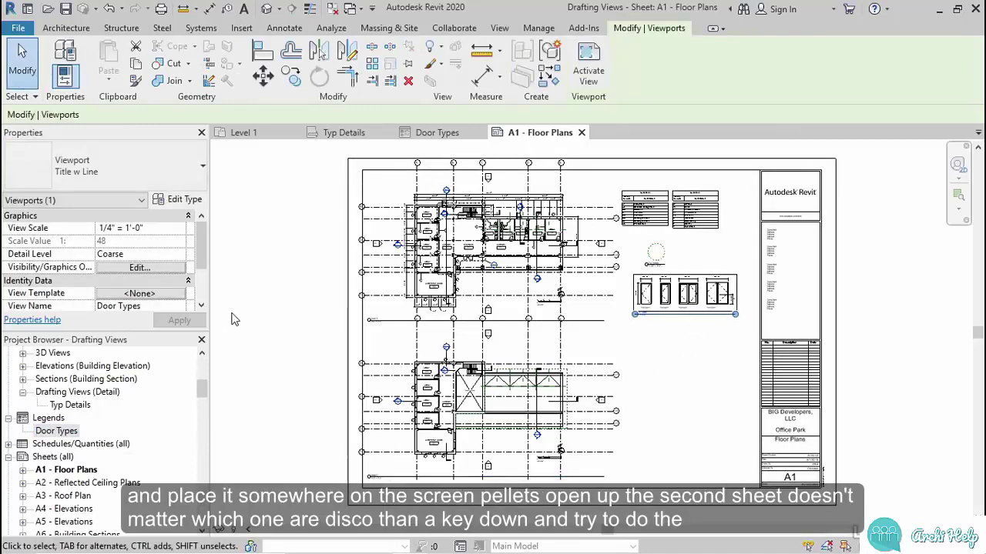
pyautogui.click(267, 317)
pyautogui.doubleClick(83, 483)
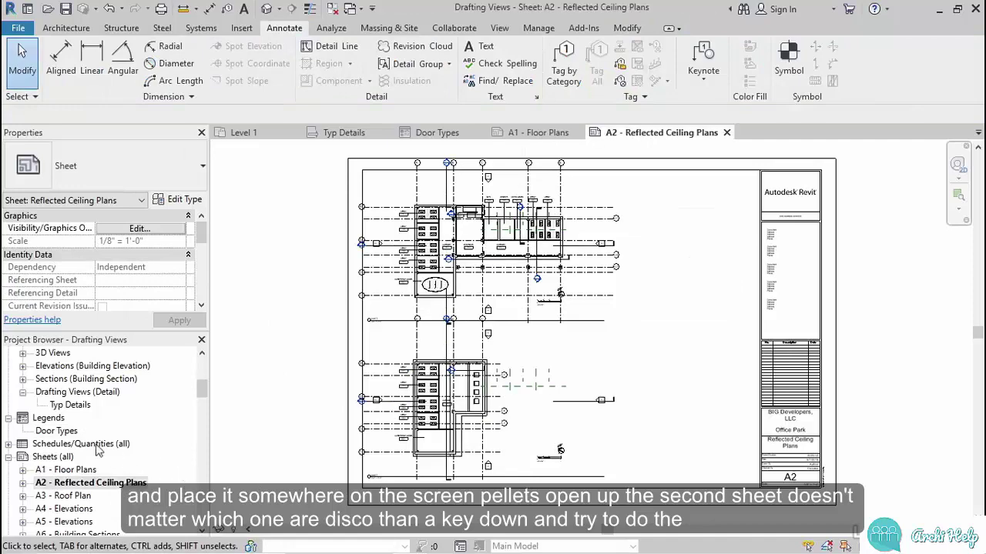
pyautogui.moveTo(61, 407); pyautogui.dragTo(290, 399)
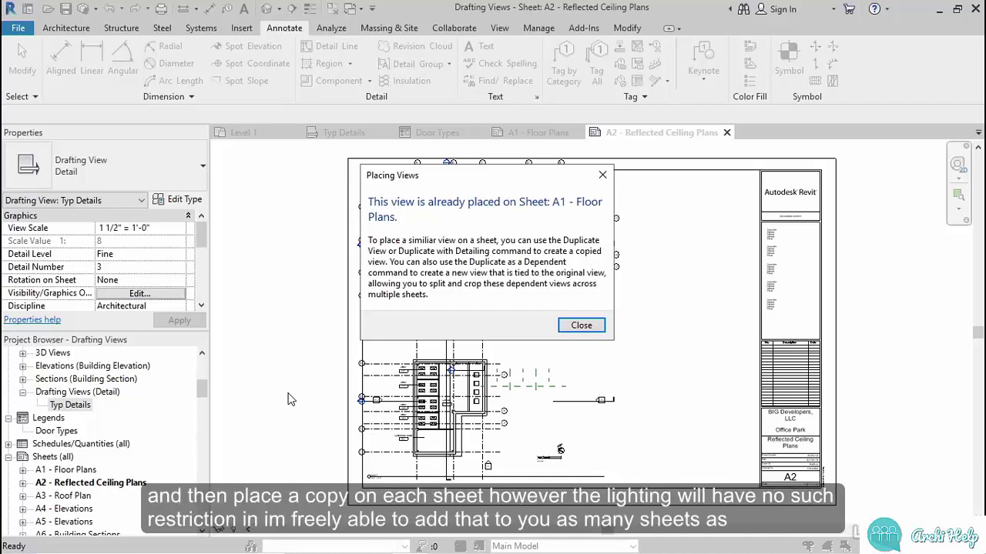
pyautogui.click(586, 326)
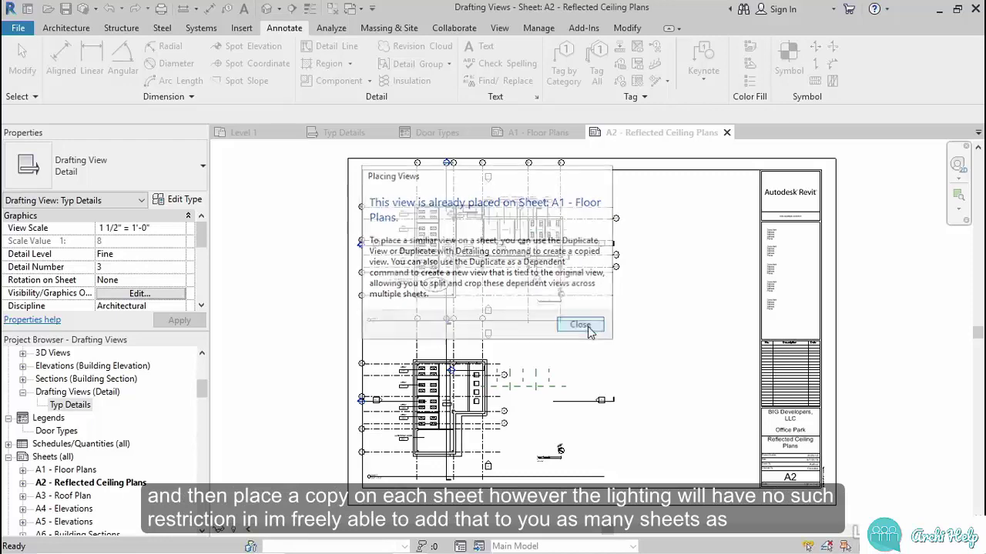
# - Drag the Door Types legend onto sheet A2 and place it at the top right
pyautogui.moveTo(54, 431); pyautogui.dragTo(577, 299)
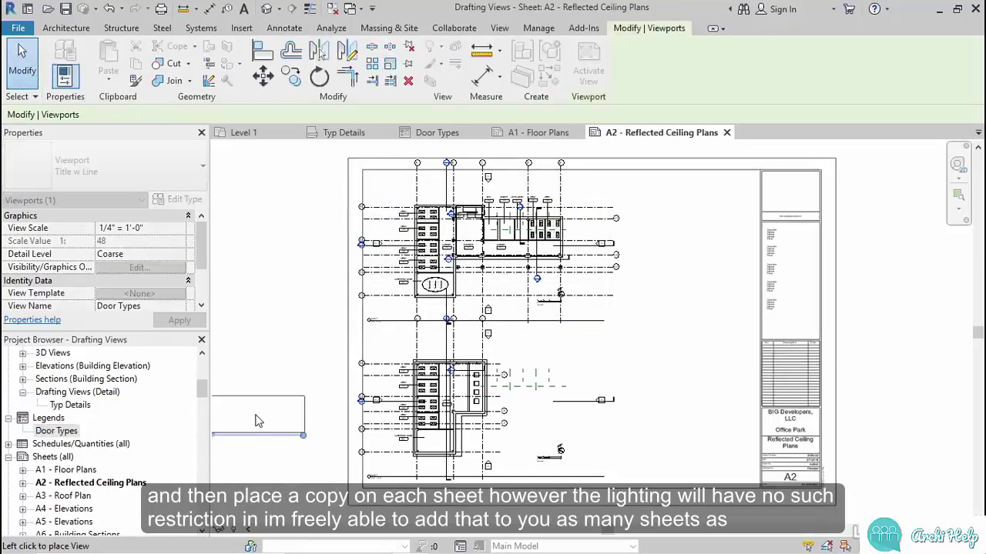
pyautogui.click(693, 206)
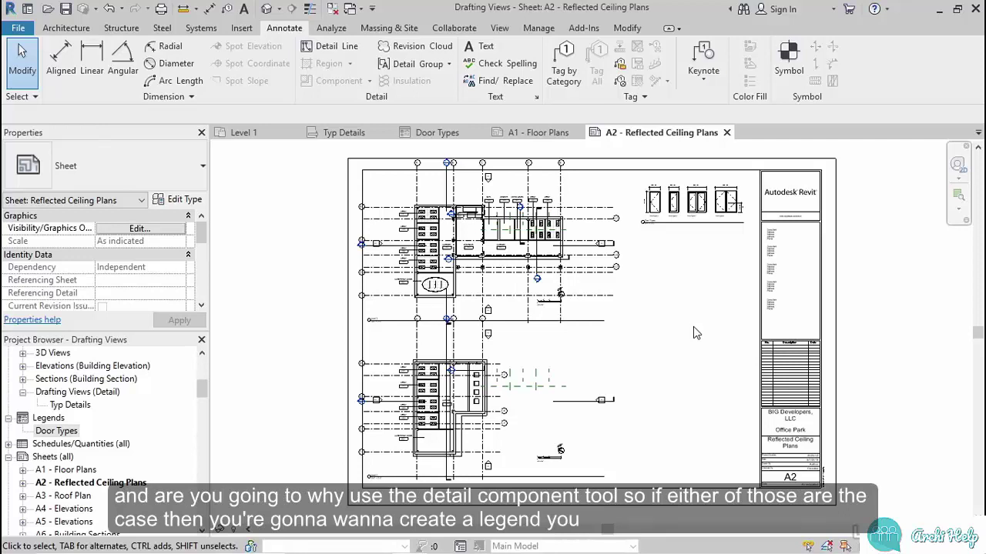
pyautogui.click(48, 418)
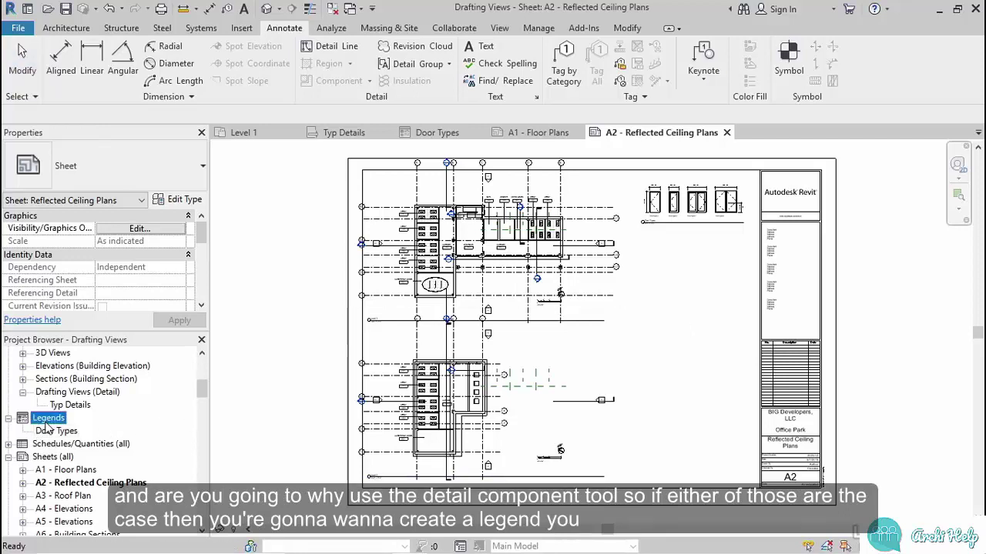
pyautogui.click(75, 393)
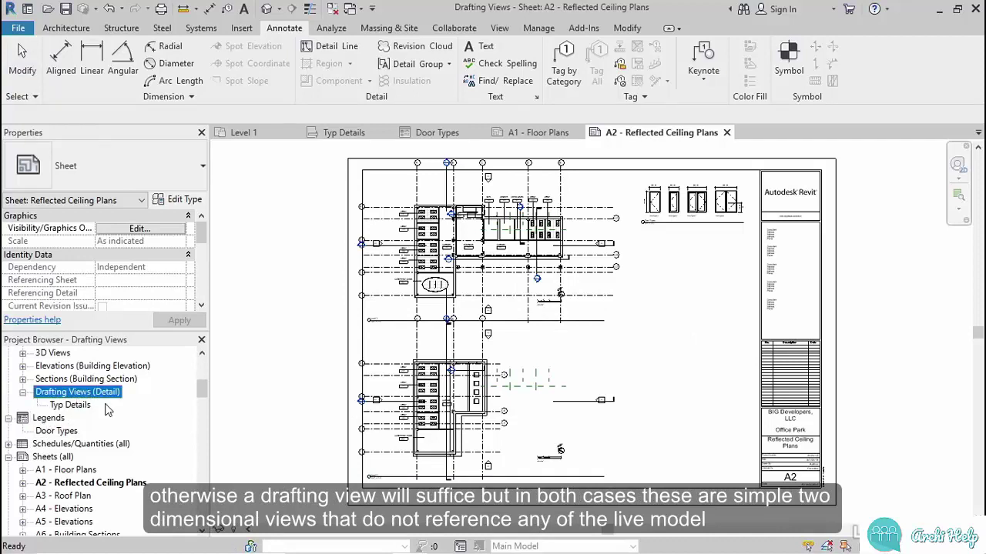